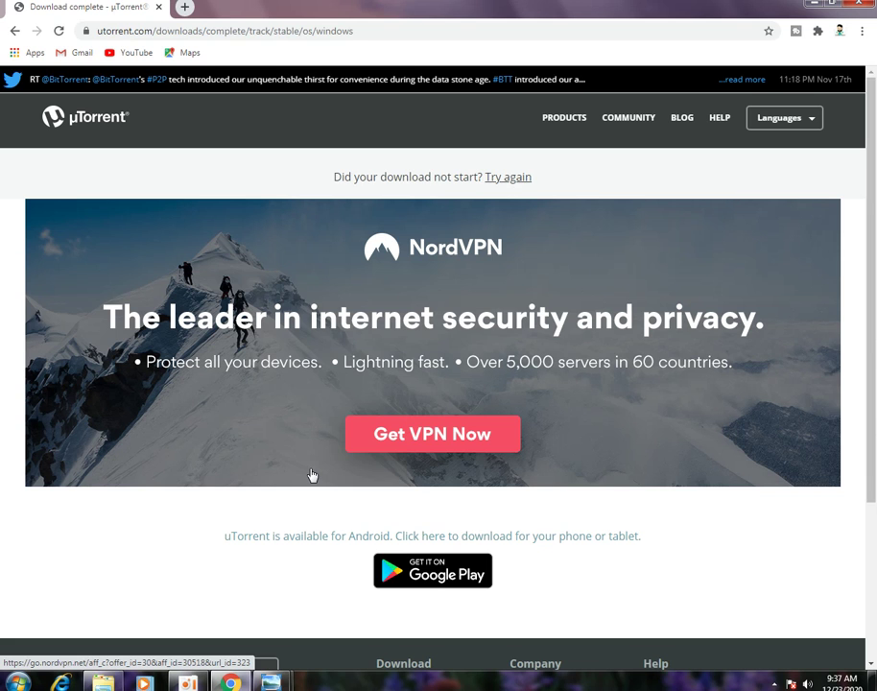
- Bring the 'Untitled-1 - Windows Photo Viewer' window with the uTorrent.exe access error to the front
{"action": "mouse_move", "coordinate": [271, 683]}
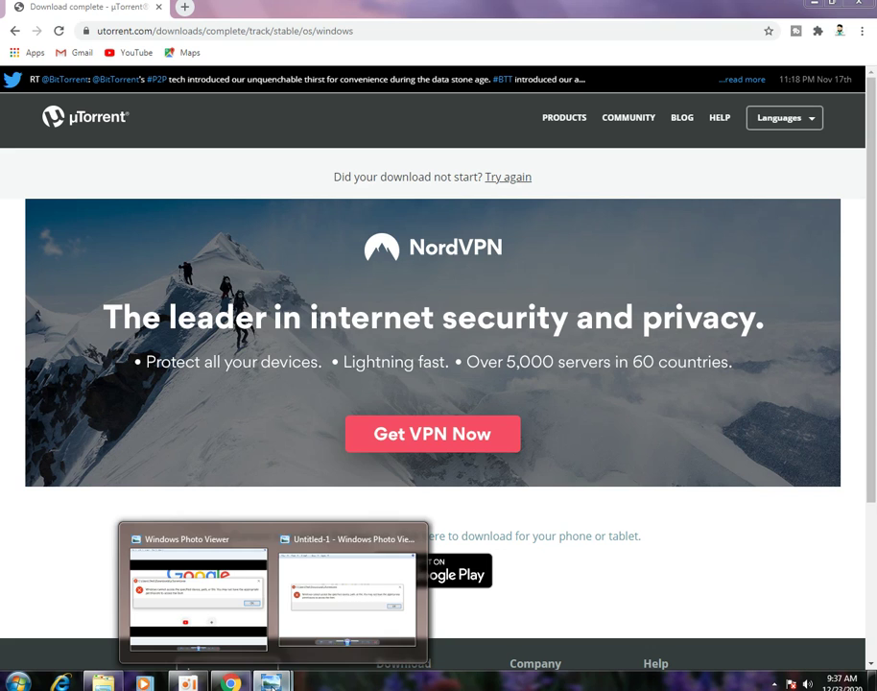
{"action": "left_click", "coordinate": [328, 633]}
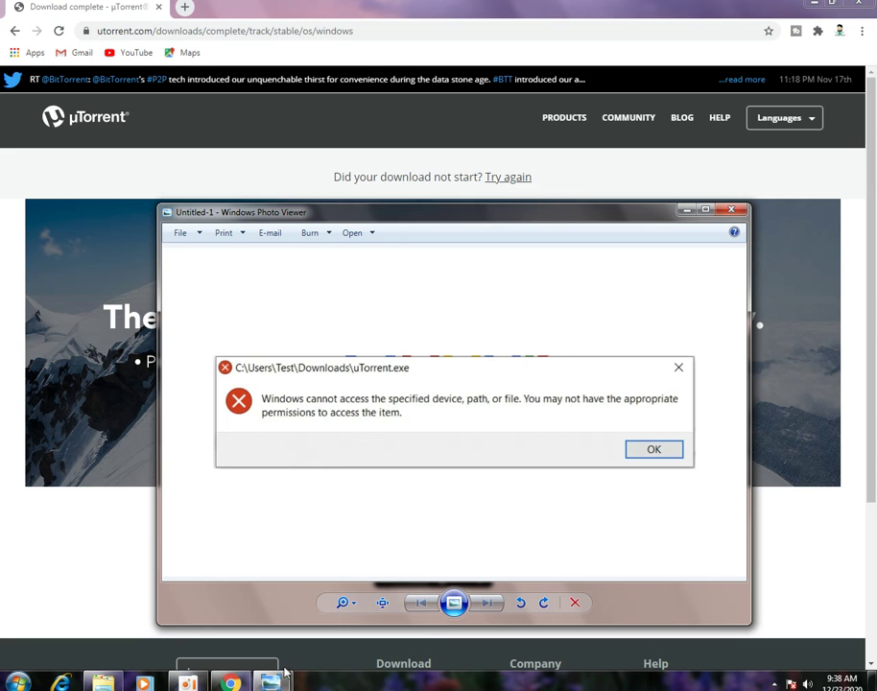
{"action": "mouse_move", "coordinate": [284, 679]}
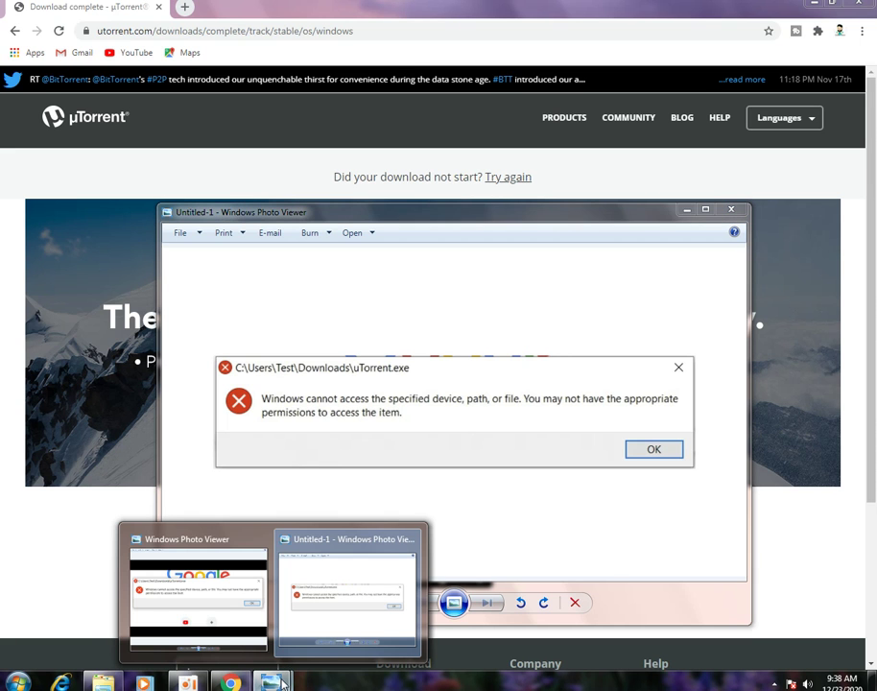
- Return to Chrome, close the NordVPN page and start a new blank tab
{"action": "left_click", "coordinate": [91, 353]}
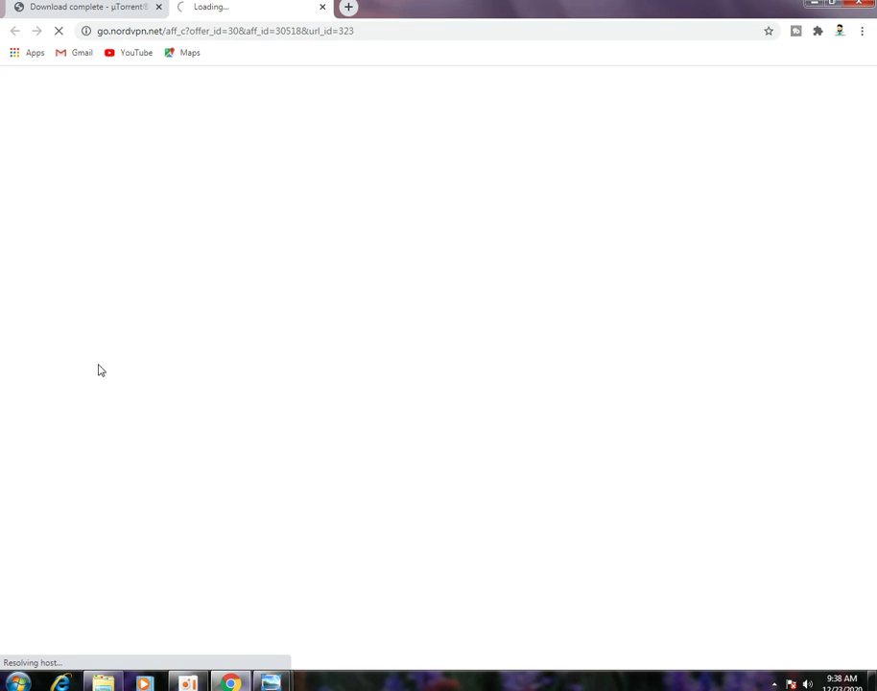
{"action": "left_click", "coordinate": [120, 7]}
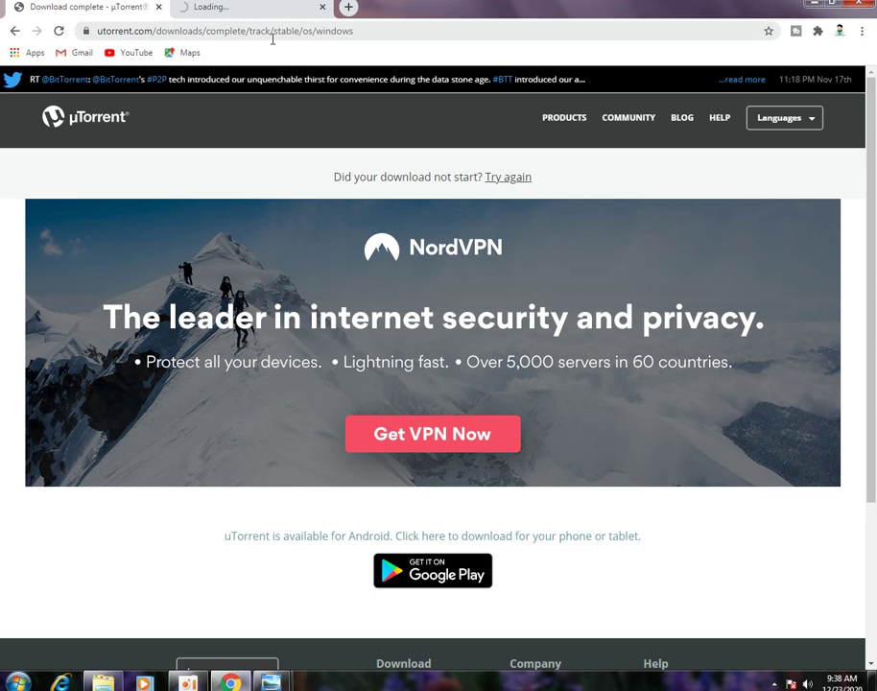
{"action": "left_click", "coordinate": [322, 7]}
{"action": "left_click", "coordinate": [186, 6]}
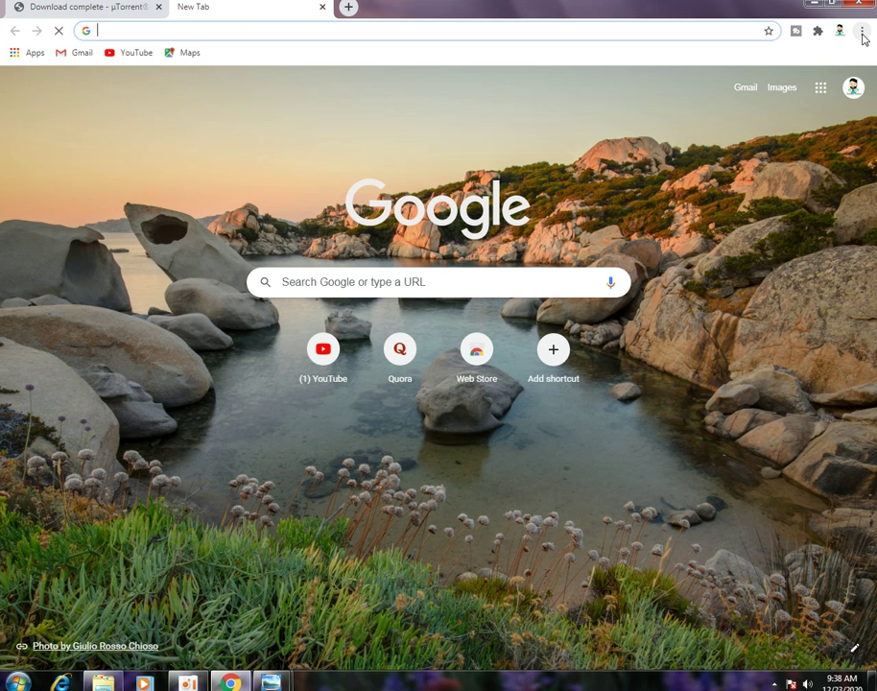
- Open Chrome's Downloads list and show uTorrent.exe in its folder
{"action": "left_click", "coordinate": [861, 34]}
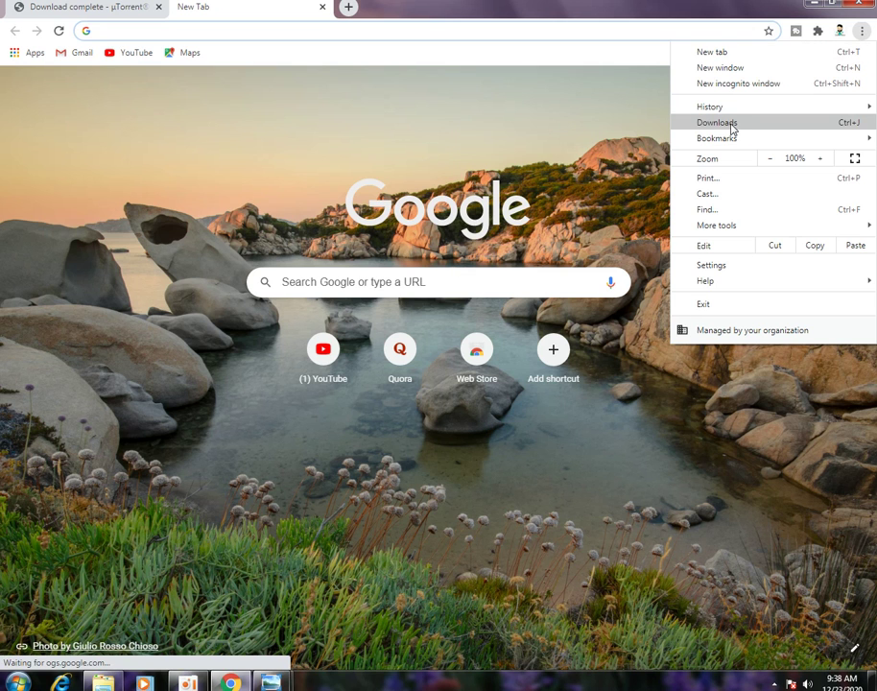
{"action": "left_click", "coordinate": [731, 127]}
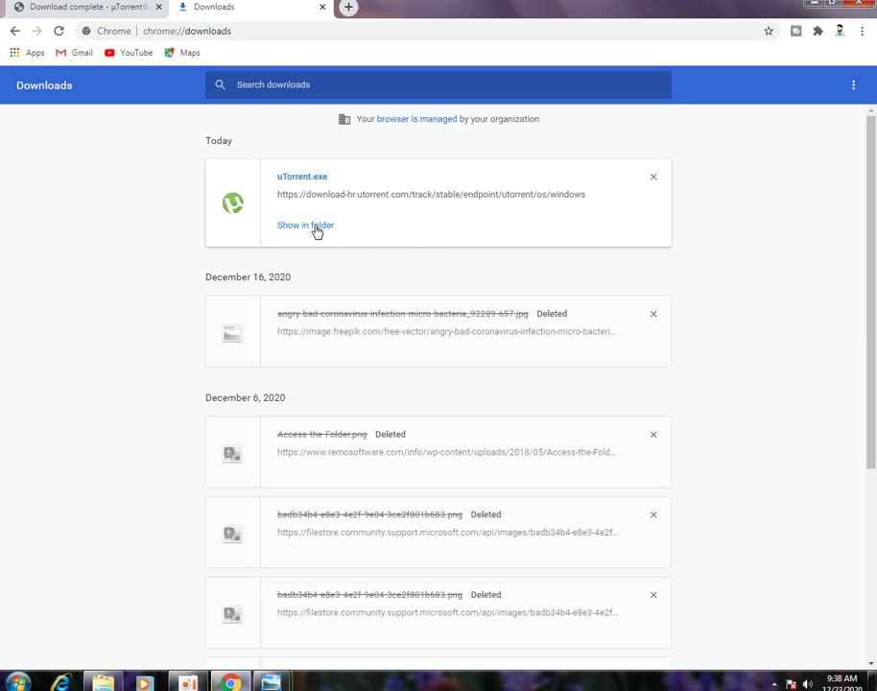
{"action": "left_click", "coordinate": [317, 226]}
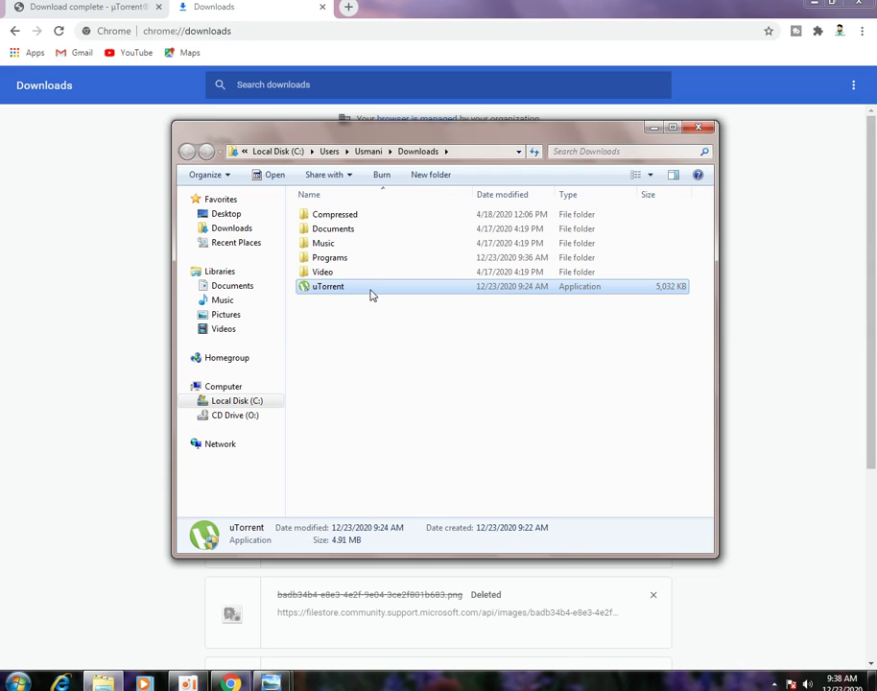
- Open the uTorrent file's Properties on the Security tab
{"action": "right_click", "coordinate": [371, 292]}
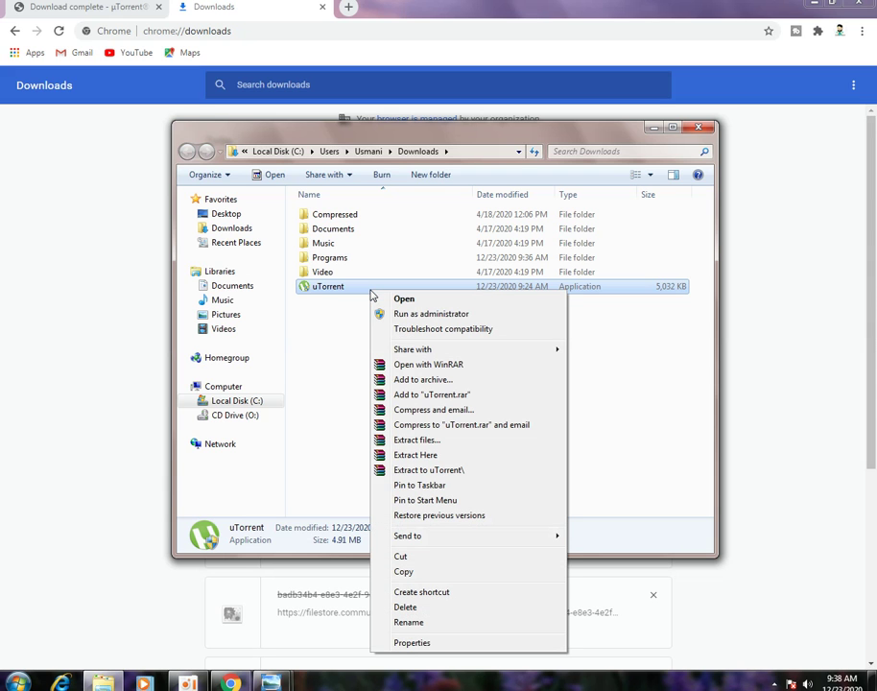
{"action": "left_click", "coordinate": [413, 642]}
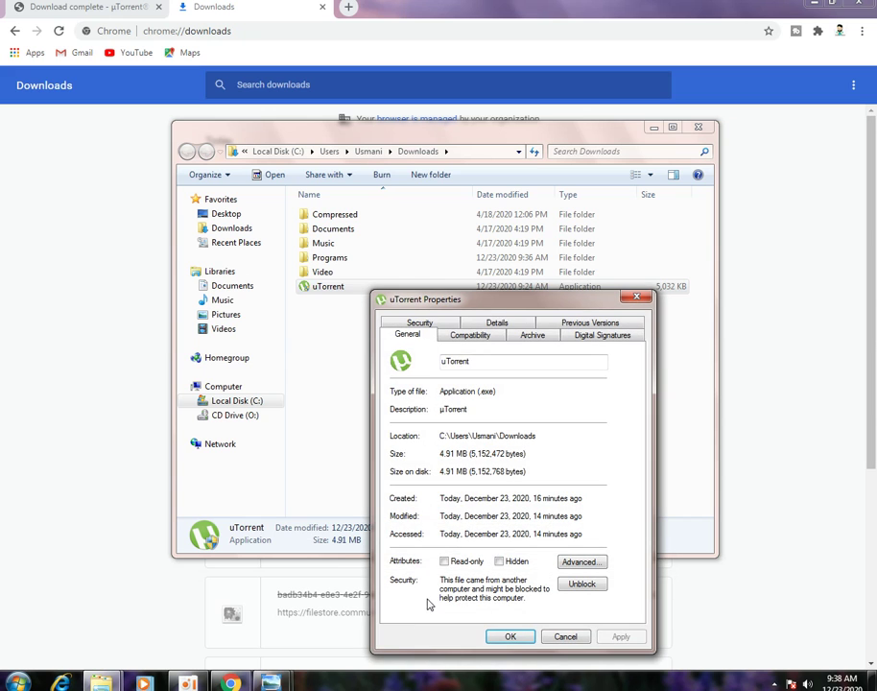
{"action": "left_click", "coordinate": [422, 325]}
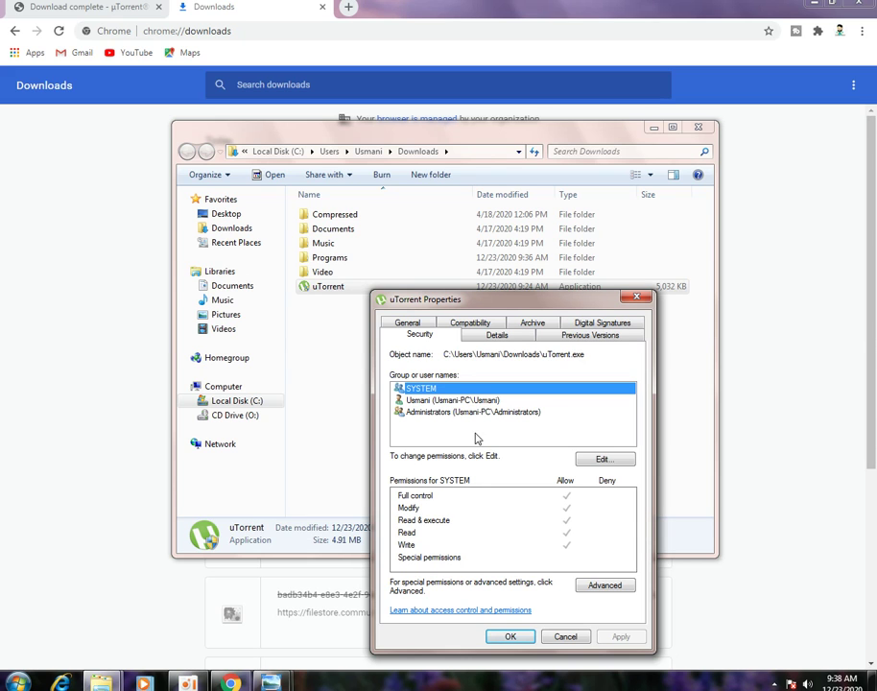
- Check the permissions of the user account, Administrators and SYSTEM on the uTorrent file
{"action": "left_click", "coordinate": [434, 401]}
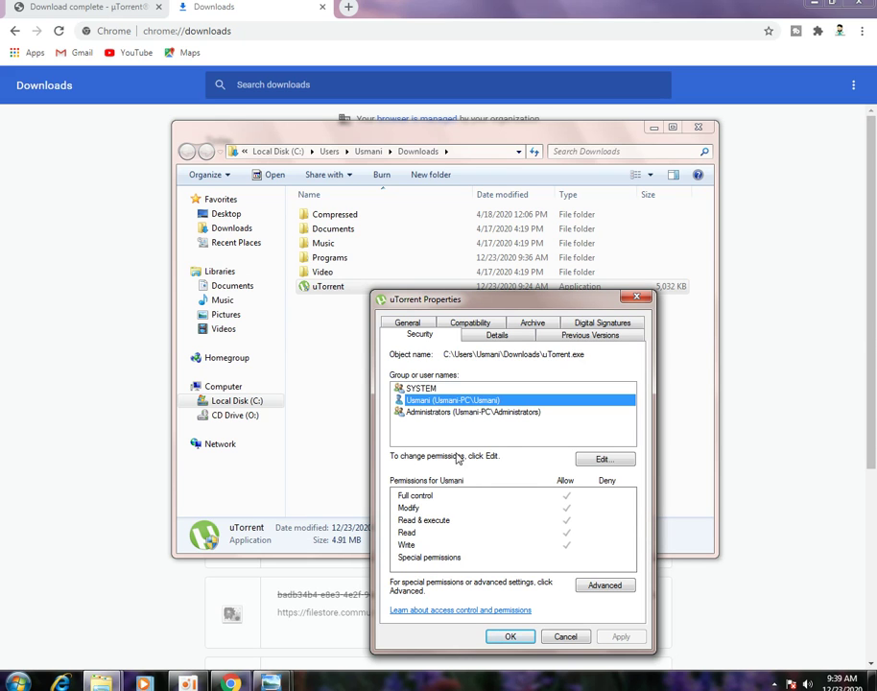
{"action": "left_click", "coordinate": [438, 414]}
{"action": "left_click", "coordinate": [422, 388]}
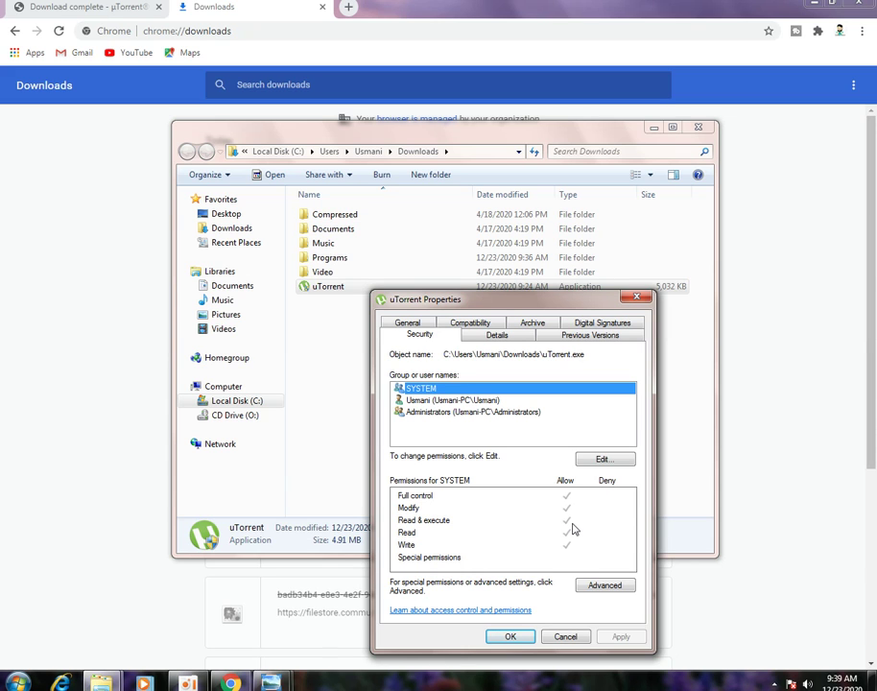
- Confirm the permission editor and uTorrent Properties with OK, then minimize the Downloads folder
{"action": "left_click", "coordinate": [605, 460]}
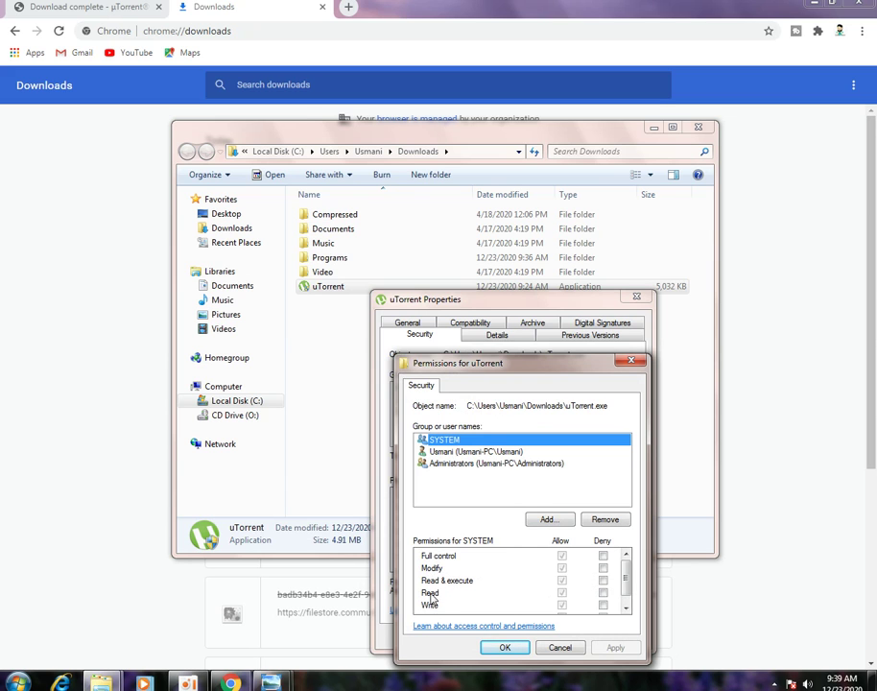
{"action": "left_click", "coordinate": [505, 648]}
{"action": "left_click", "coordinate": [509, 638]}
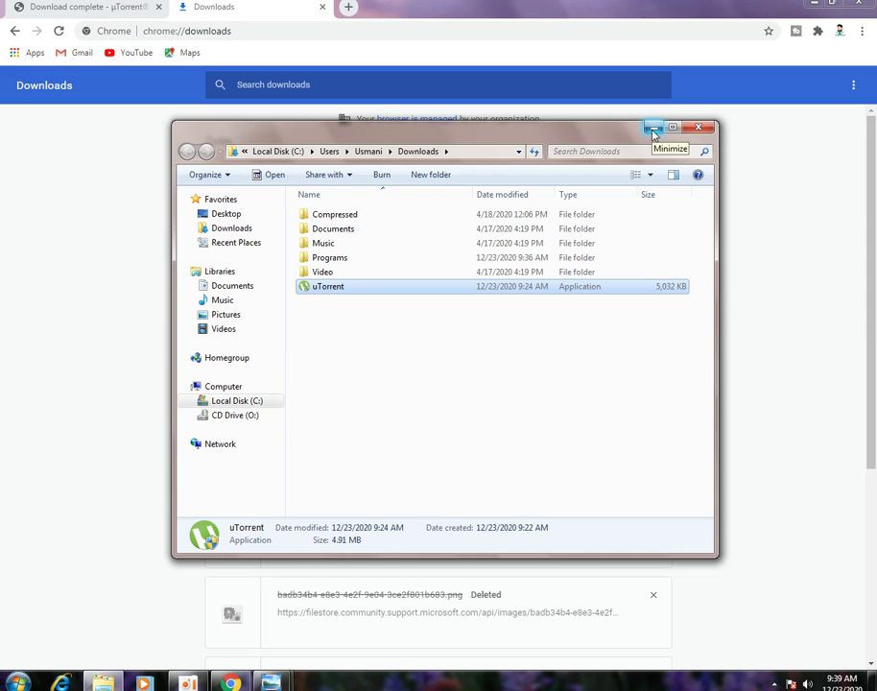
{"action": "left_click", "coordinate": [652, 129]}
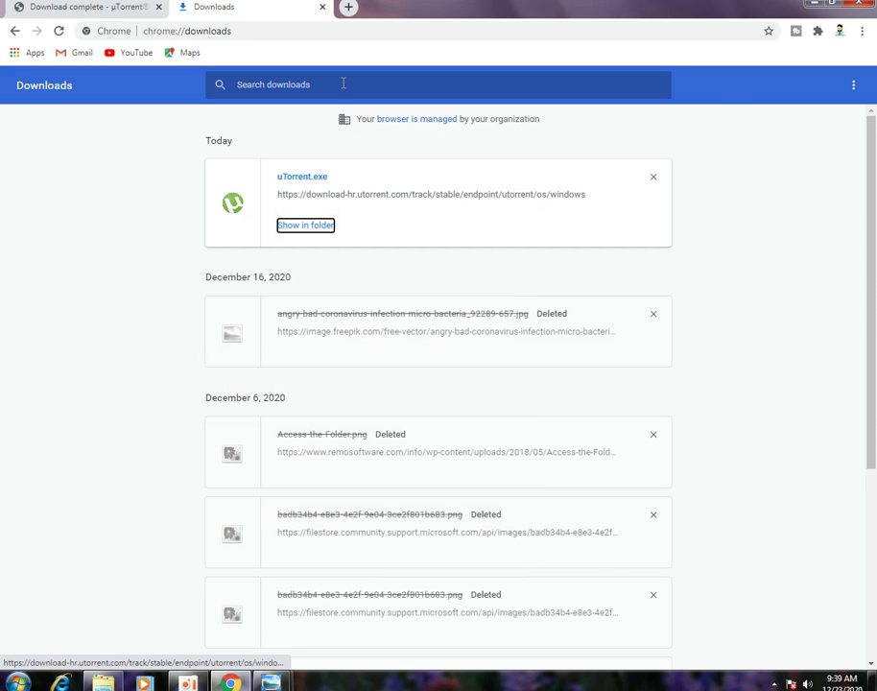
- Switch to the µTorrent download-complete tab and close the NordVPN tab that opened
{"action": "left_click", "coordinate": [106, 7]}
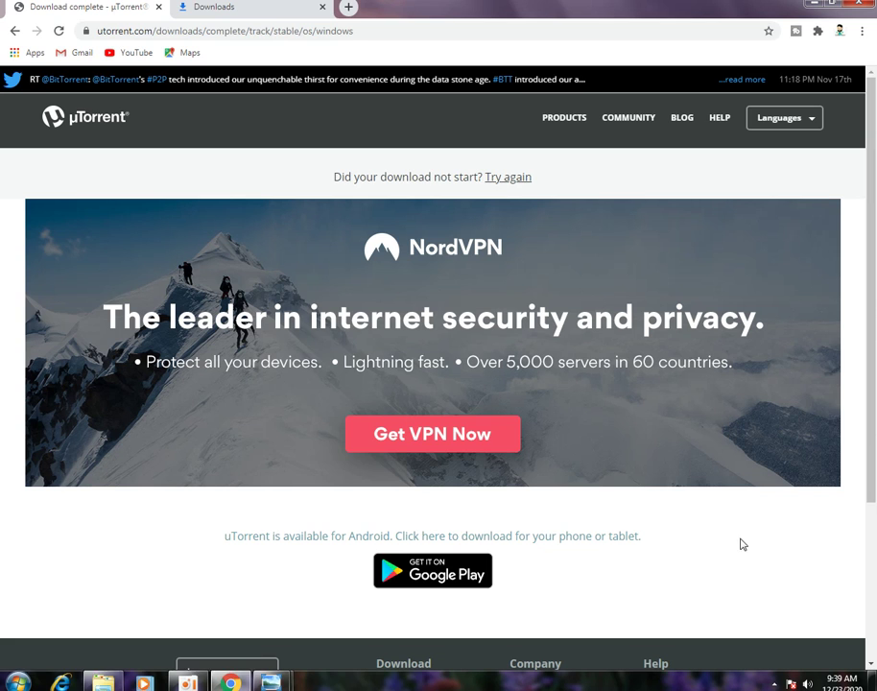
{"action": "left_click", "coordinate": [773, 684]}
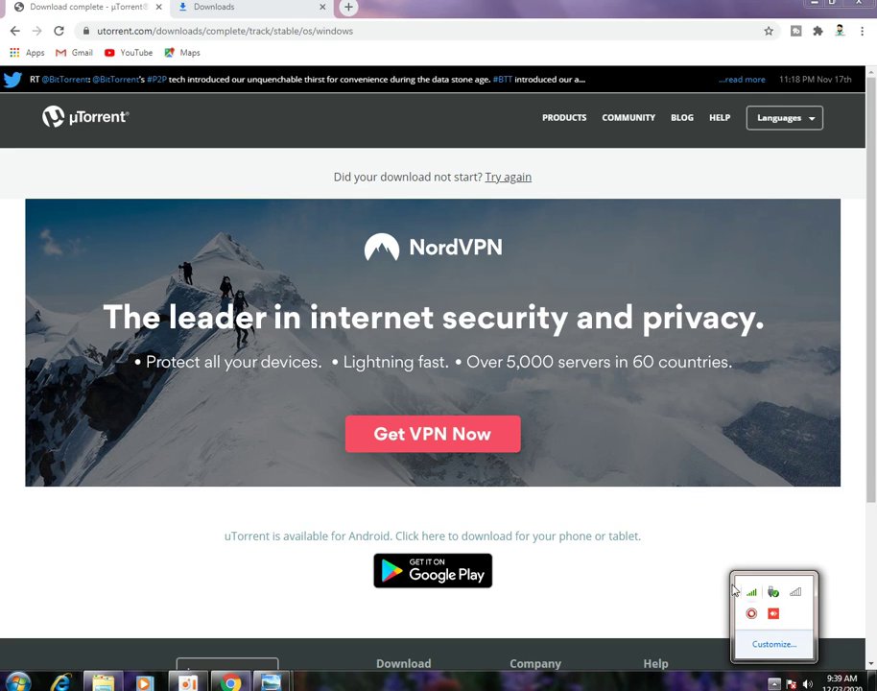
{"action": "left_click", "coordinate": [658, 453]}
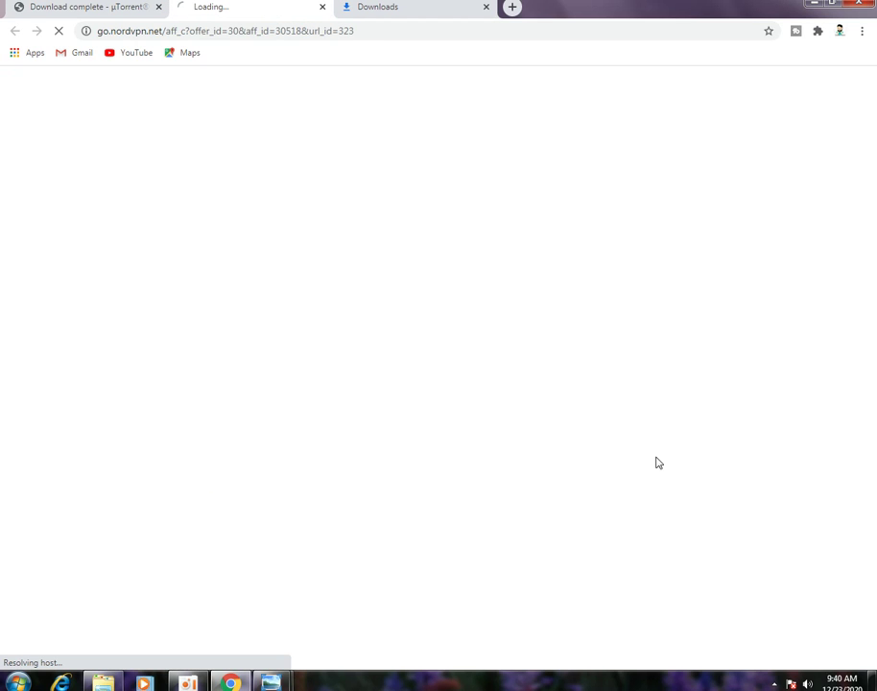
{"action": "left_click", "coordinate": [324, 8]}
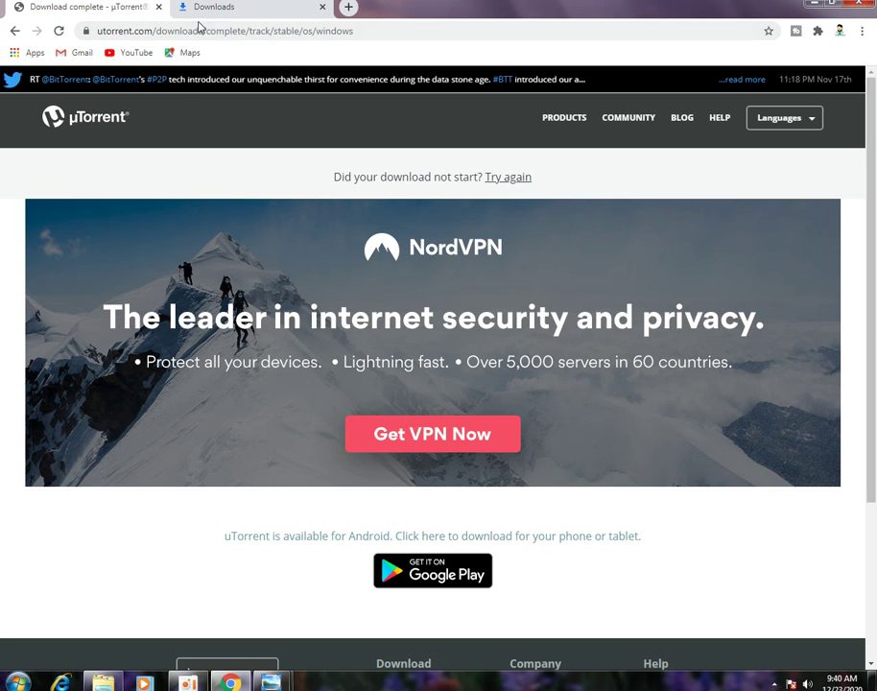
{"action": "left_click", "coordinate": [18, 681]}
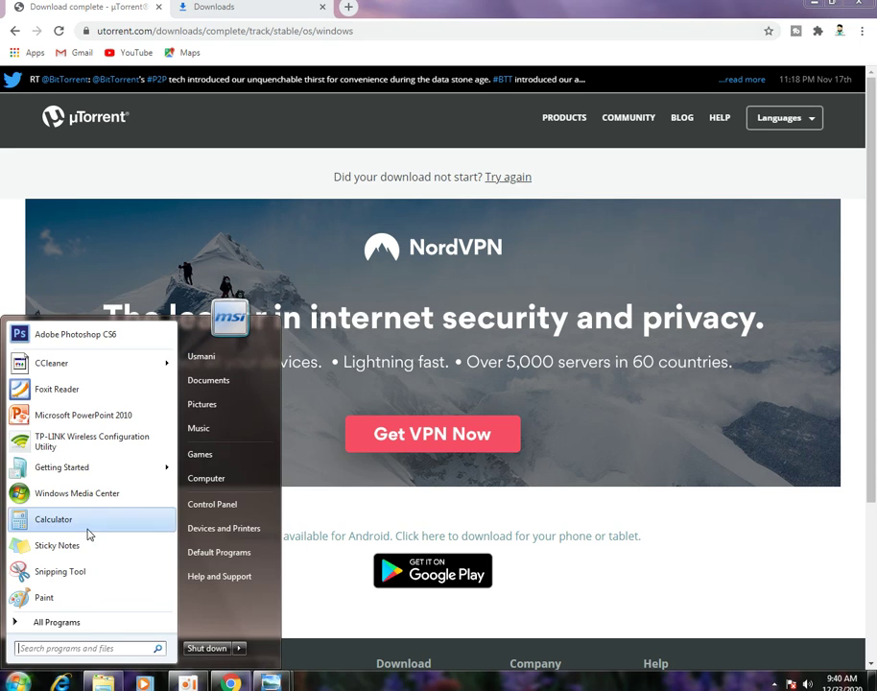
- Open Control Panel from the Start menu and maximize its window
{"action": "left_click", "coordinate": [213, 506]}
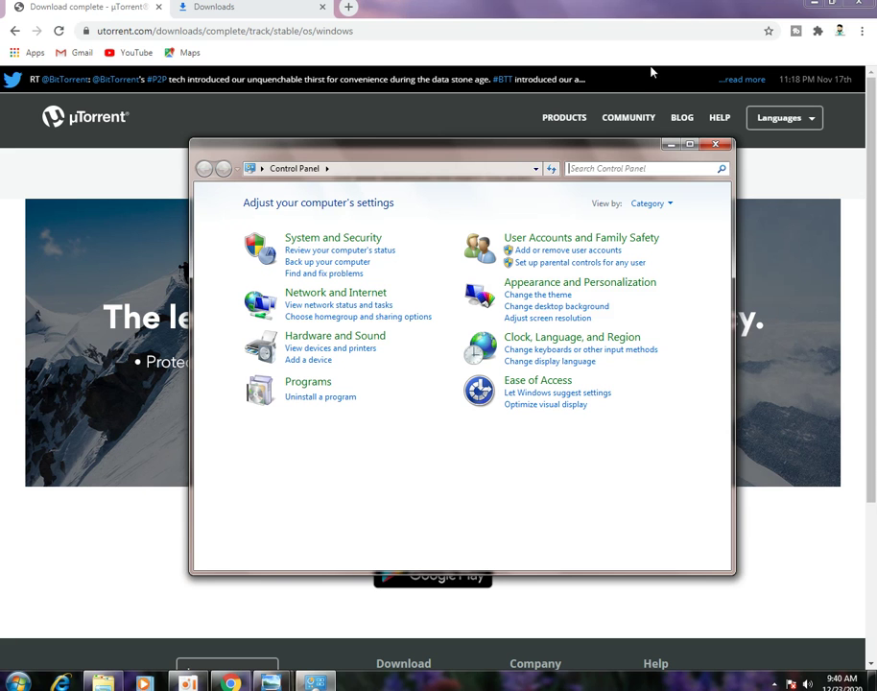
{"action": "left_click", "coordinate": [689, 145]}
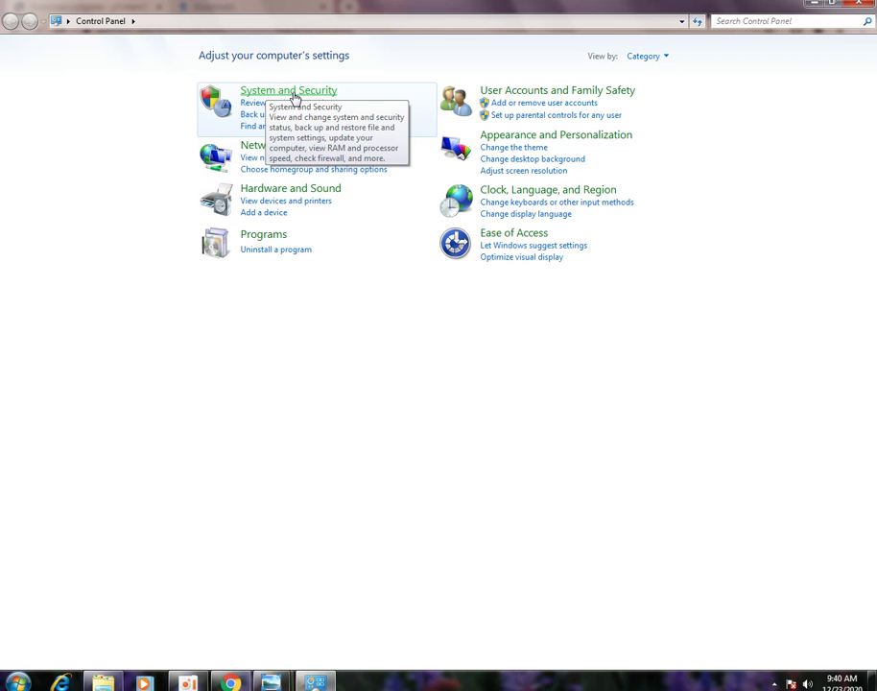
- In System and Security > Action Center, turn off virus, spyware and network firewall messages
{"action": "left_click", "coordinate": [294, 95]}
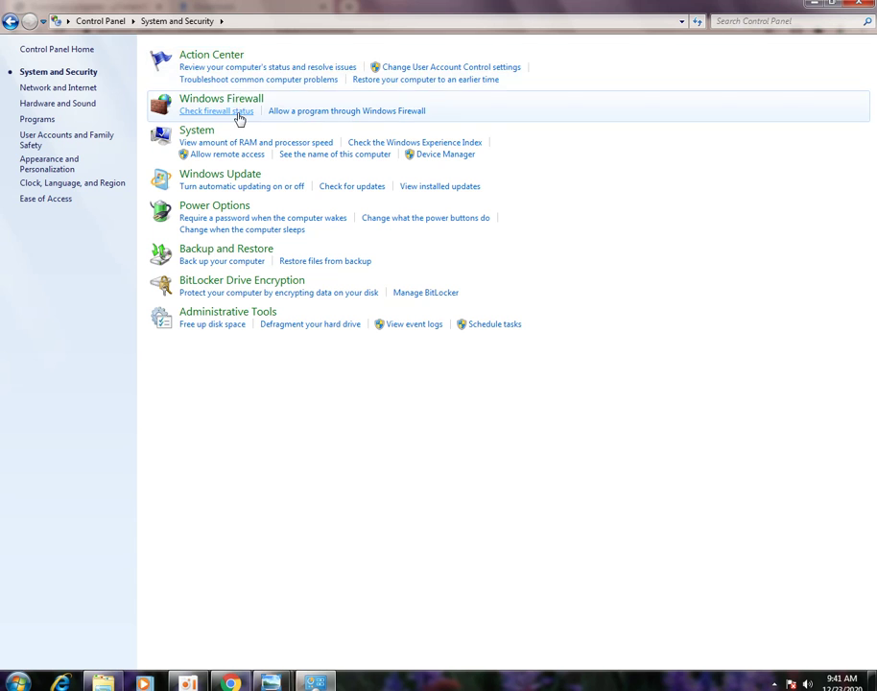
{"action": "left_click", "coordinate": [231, 59]}
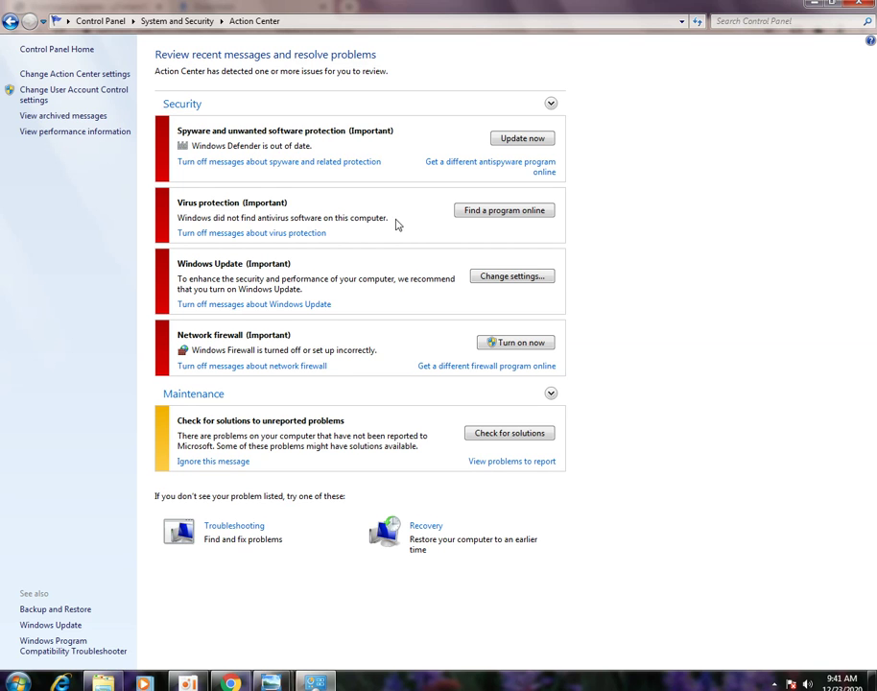
{"action": "left_click", "coordinate": [236, 236]}
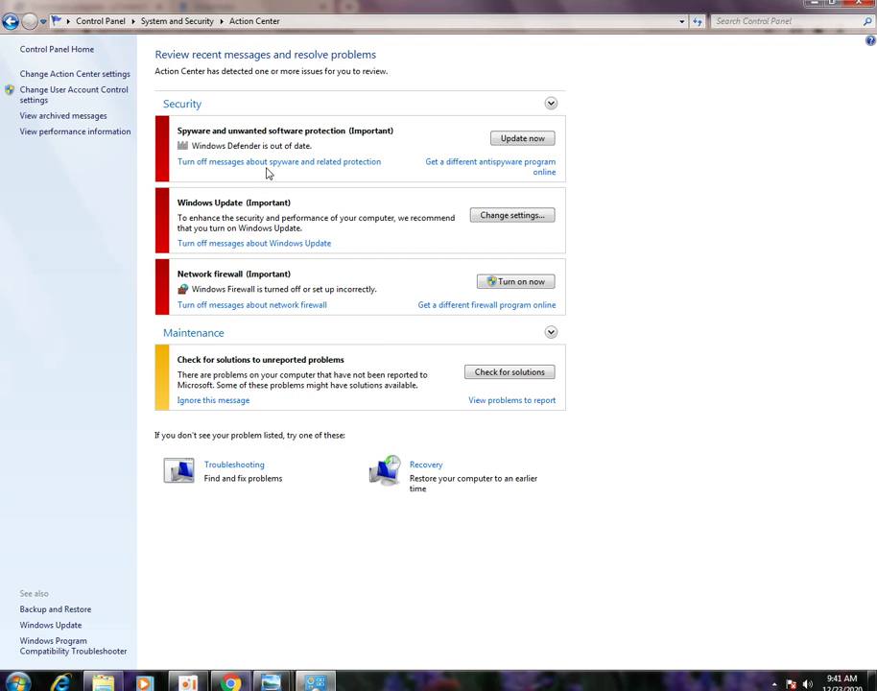
{"action": "left_click", "coordinate": [268, 163]}
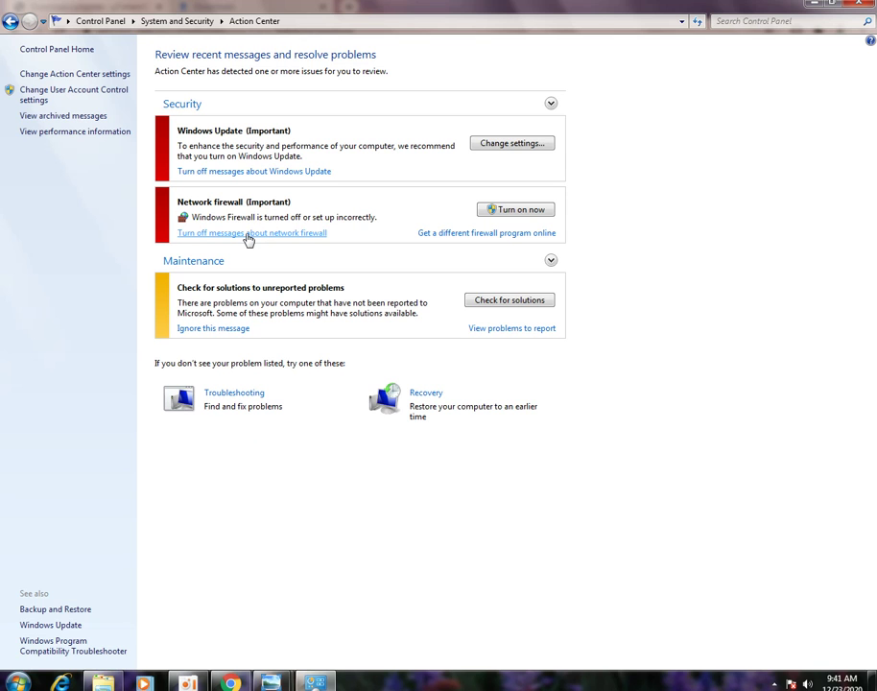
{"action": "left_click", "coordinate": [248, 234]}
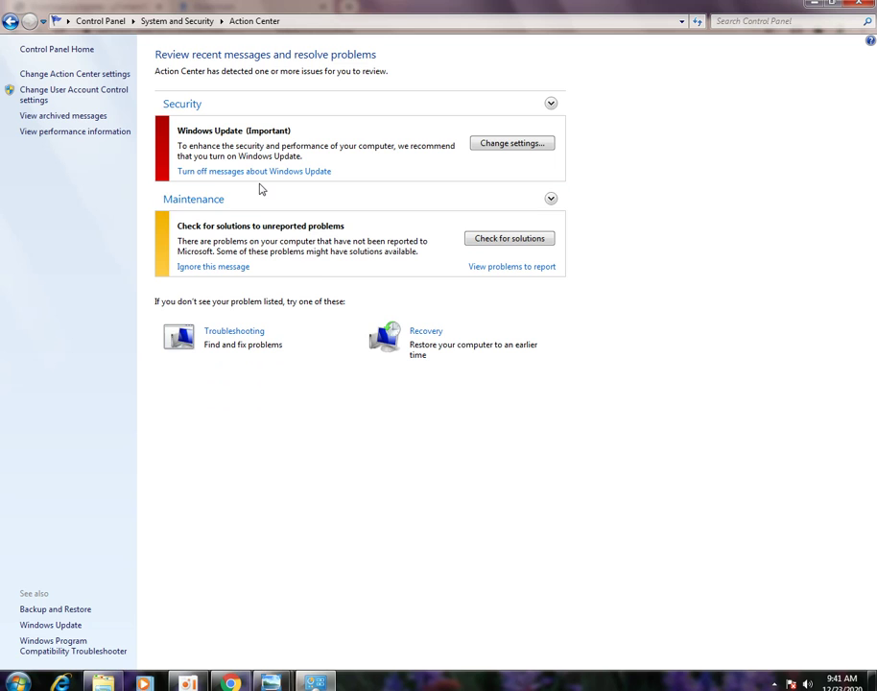
{"action": "left_click", "coordinate": [93, 75]}
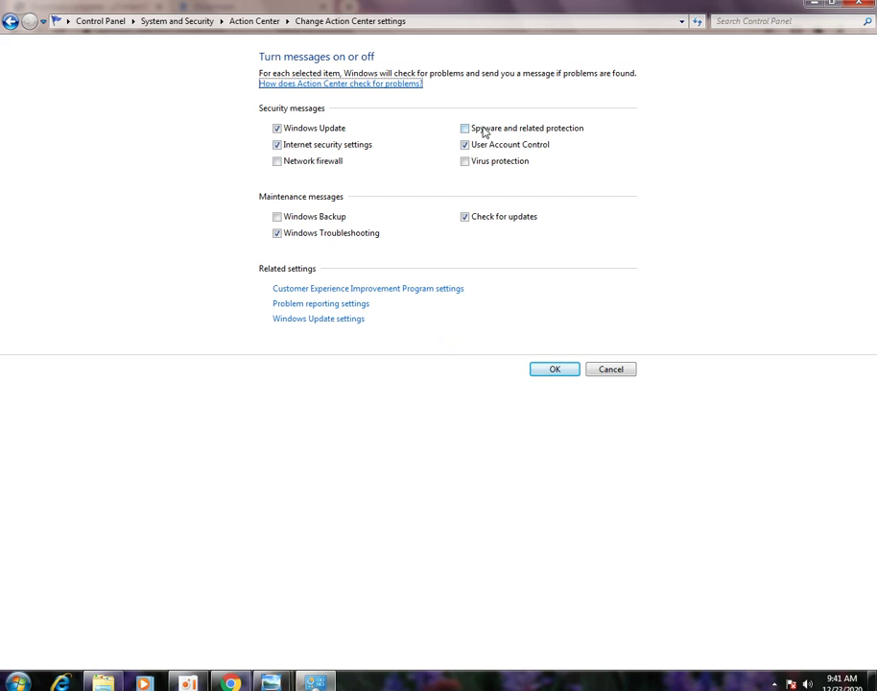
- Save Action Center settings with virus, spyware and firewall messages off, then return to Chrome
{"action": "left_click", "coordinate": [466, 163]}
{"action": "left_click", "coordinate": [466, 163]}
{"action": "left_click", "coordinate": [466, 143]}
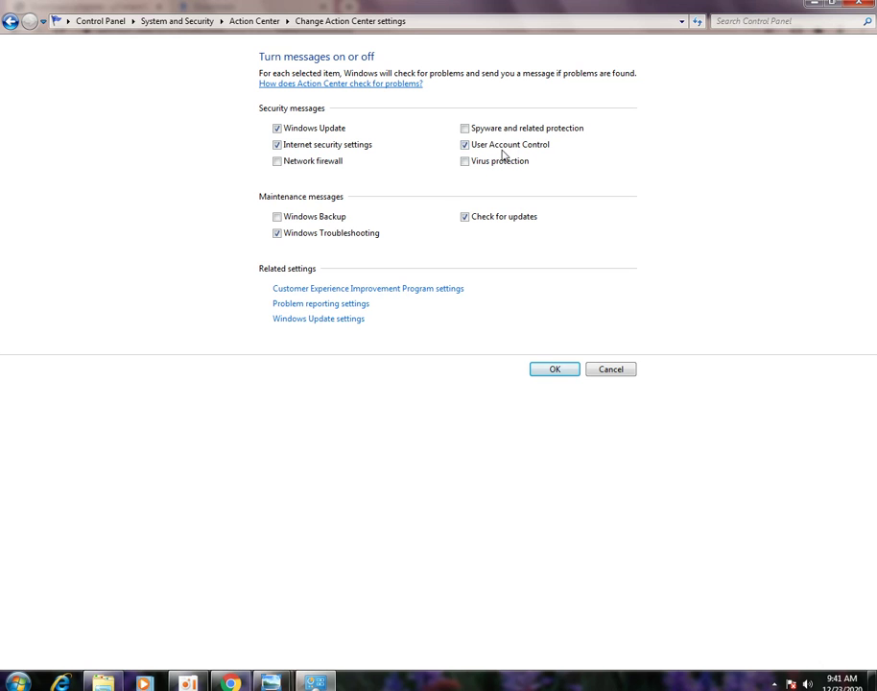
{"action": "left_click", "coordinate": [553, 370]}
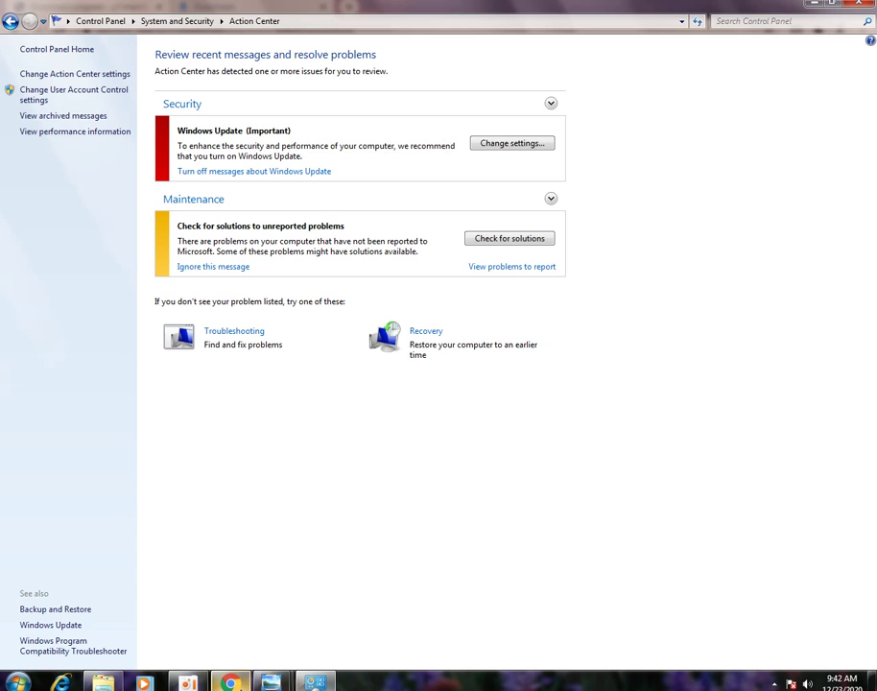
{"action": "left_click", "coordinate": [231, 682]}
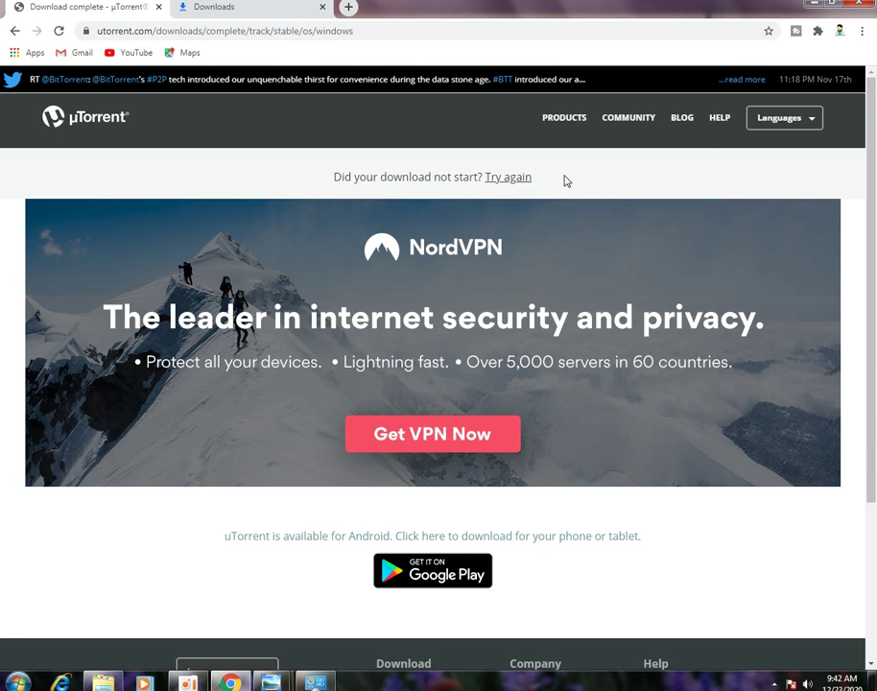
- Show uTorrent.exe in the Downloads folder from Chrome and run it with Open
{"action": "left_click", "coordinate": [230, 6]}
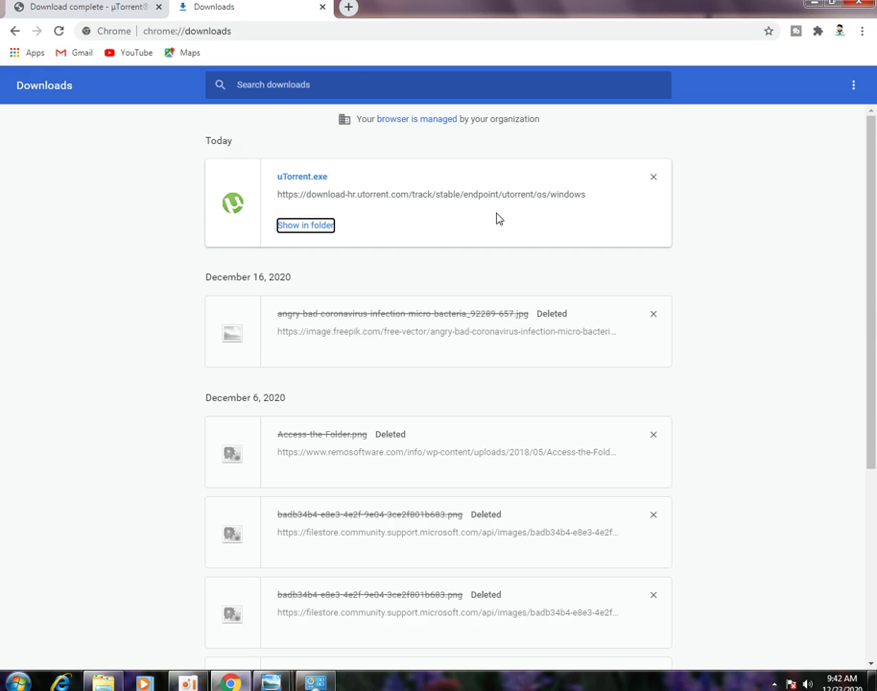
{"action": "left_click", "coordinate": [304, 228]}
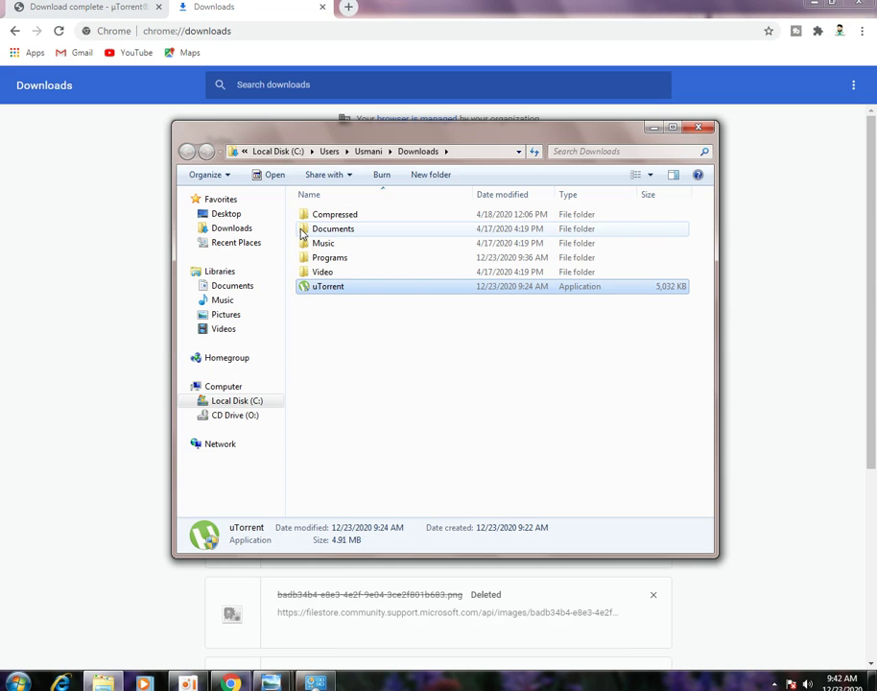
{"action": "right_click", "coordinate": [346, 292]}
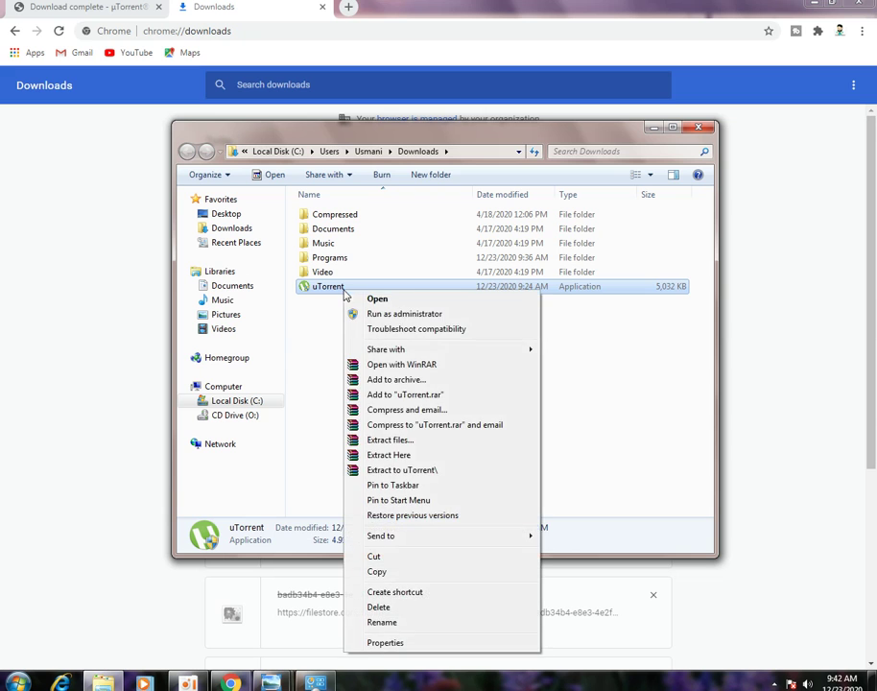
{"action": "left_click", "coordinate": [374, 299]}
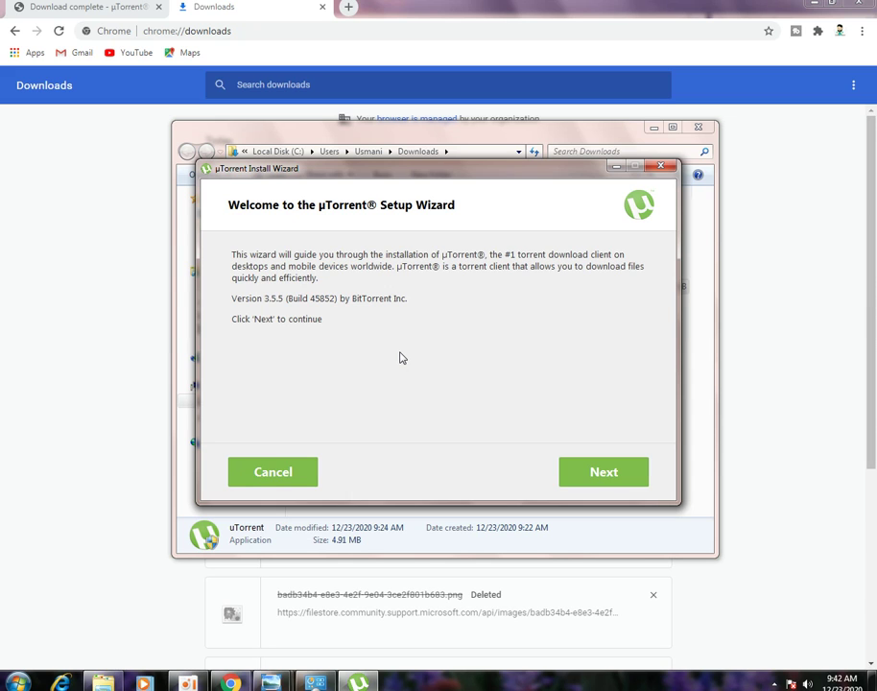
- Install µTorrent 3.5.5 with default options, agreeing to the license and accepting the Avast offer
{"action": "left_click", "coordinate": [591, 484]}
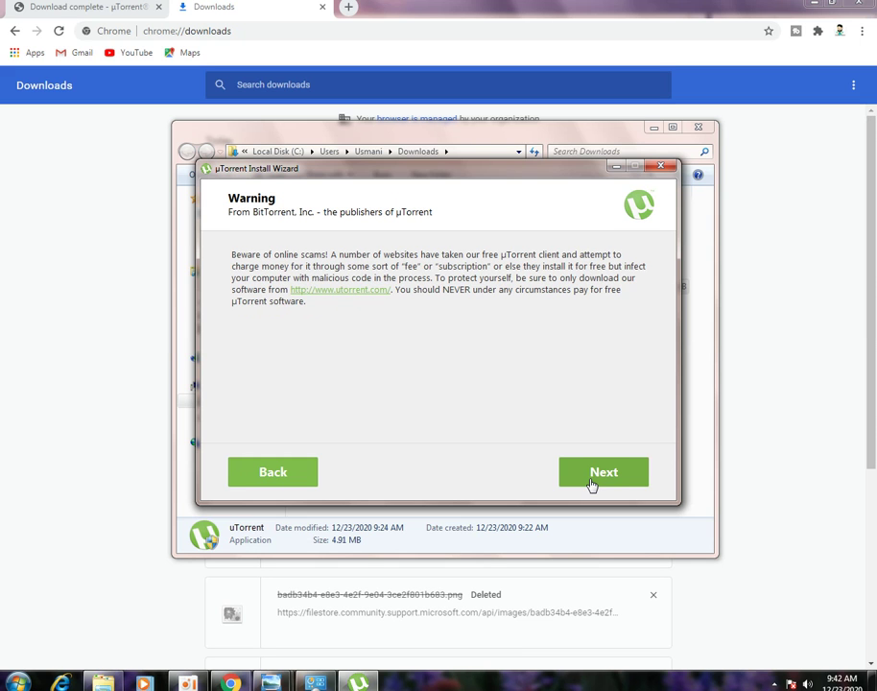
{"action": "left_click", "coordinate": [592, 484]}
{"action": "left_click", "coordinate": [592, 484]}
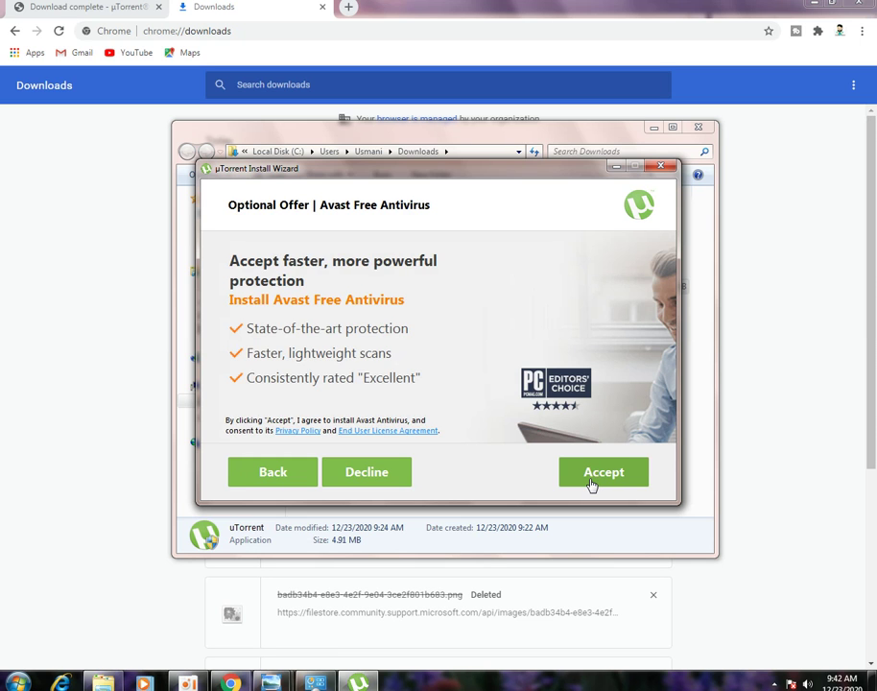
{"action": "left_click", "coordinate": [592, 485]}
{"action": "left_click", "coordinate": [592, 484]}
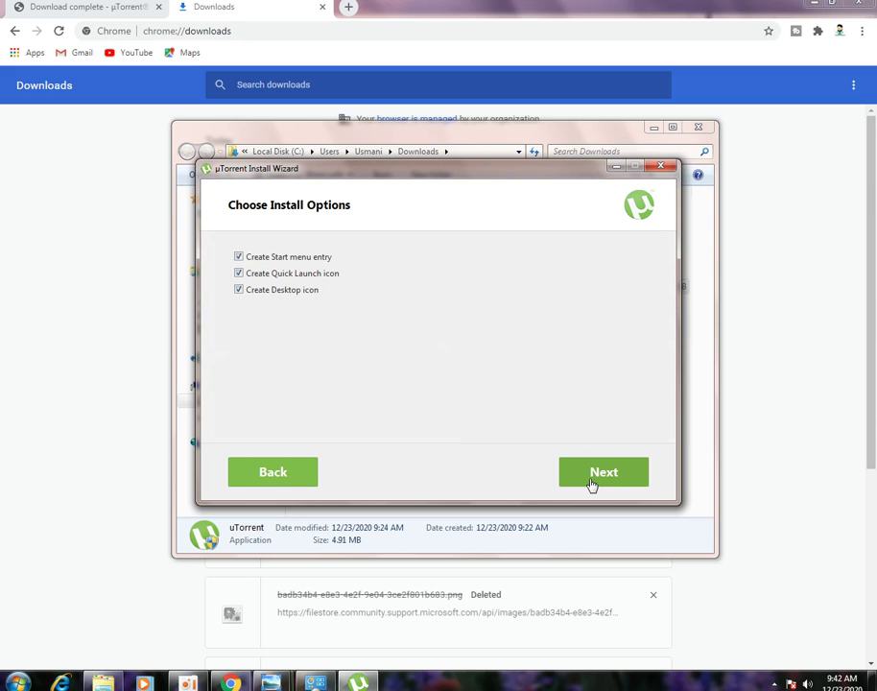
{"action": "left_click", "coordinate": [592, 485]}
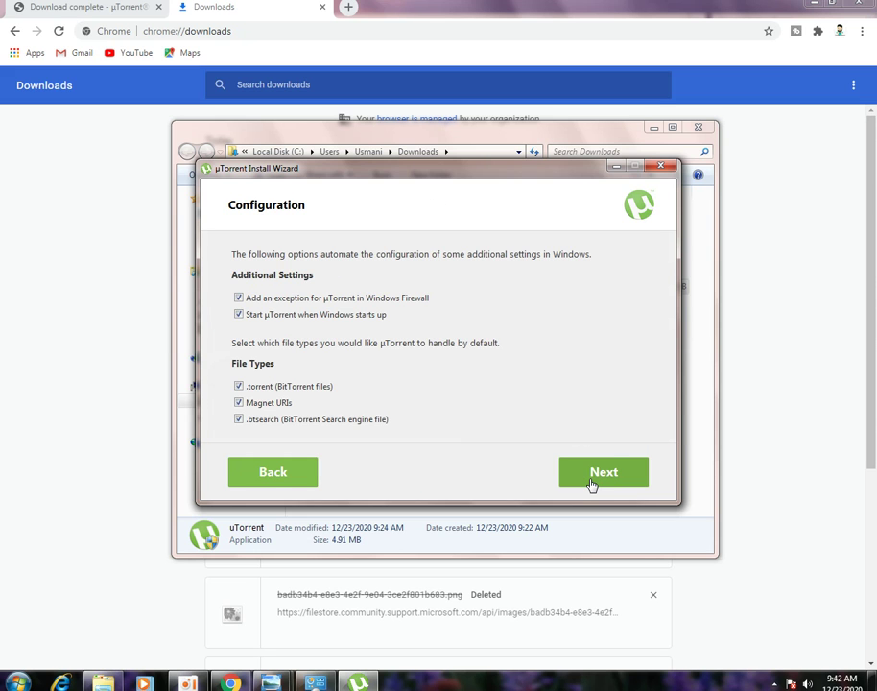
{"action": "left_click", "coordinate": [592, 484]}
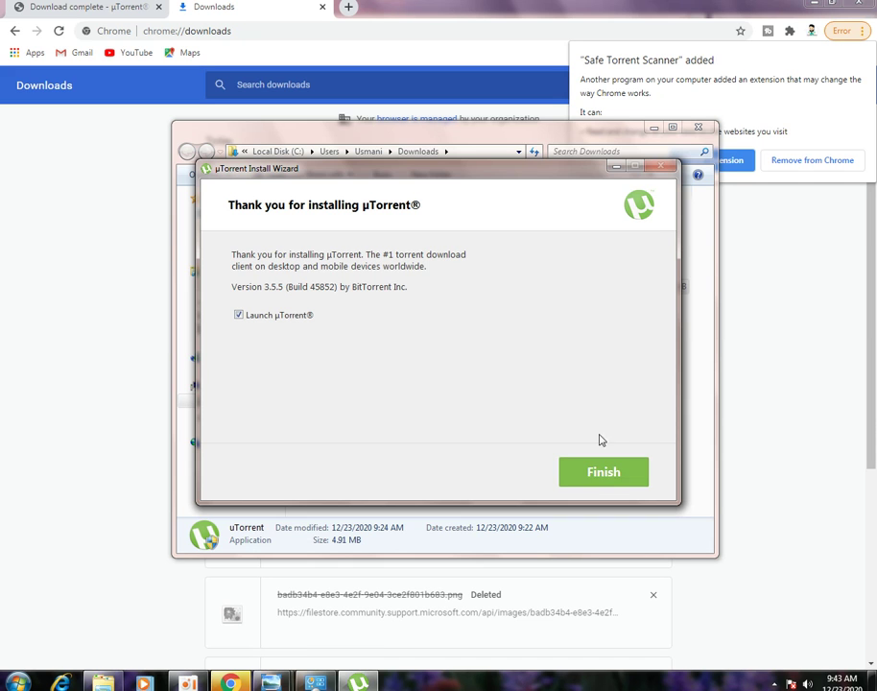
{"action": "left_click", "coordinate": [592, 474]}
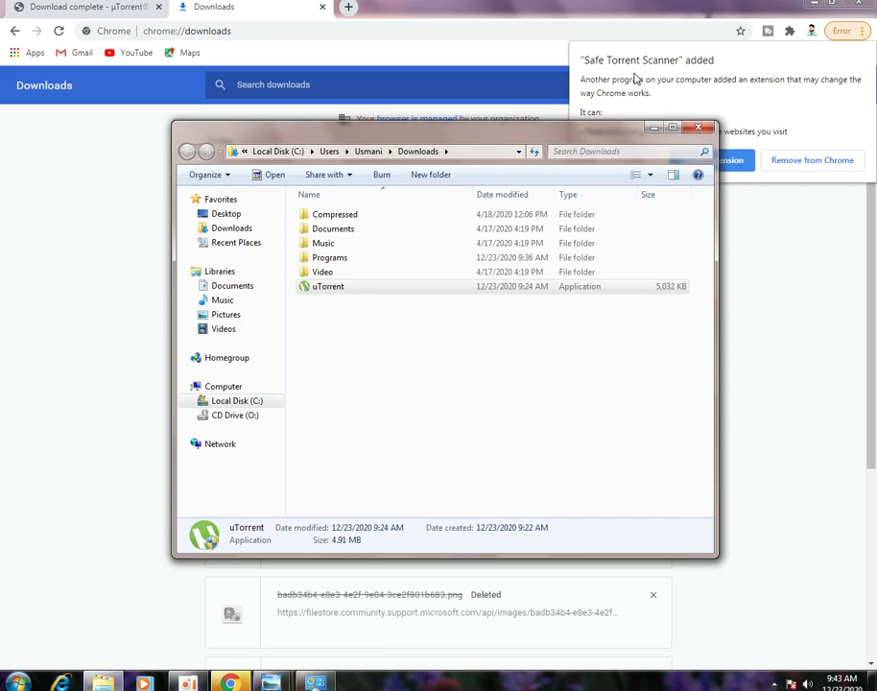
- Minimize the Downloads folder and the Chrome window to bring Action Center back into view
{"action": "left_click", "coordinate": [654, 128]}
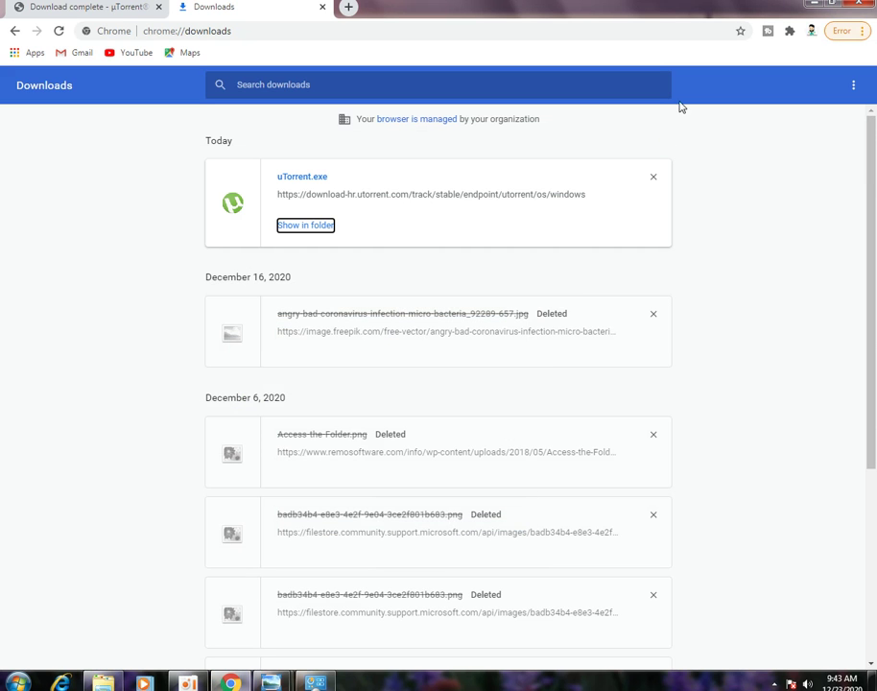
{"action": "left_click", "coordinate": [818, 6]}
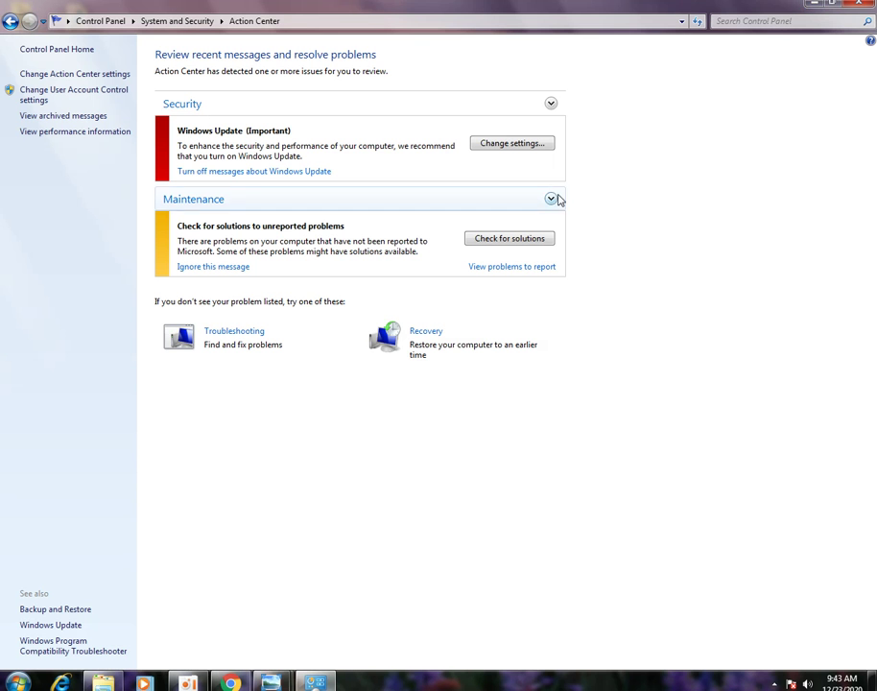